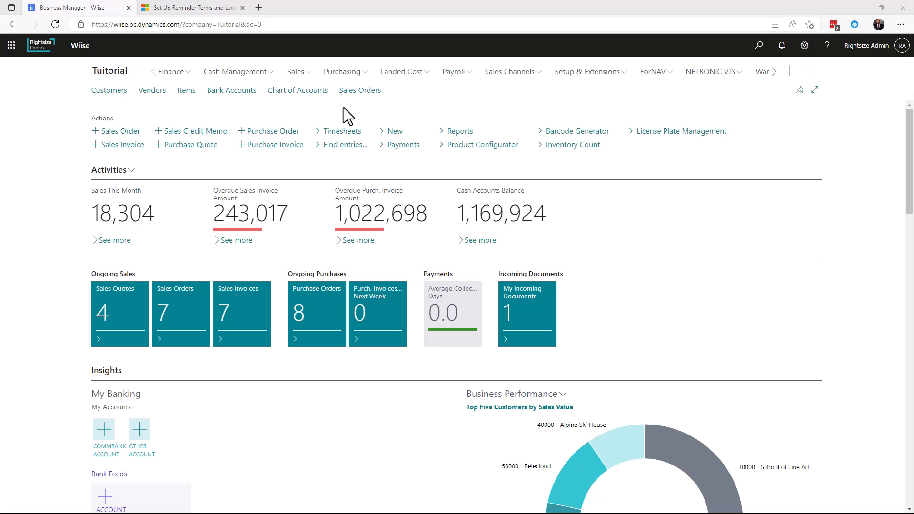
Step: Search for "reminder te" and open the Reminder Terms page
left_click(759, 46)
type("reminder ")
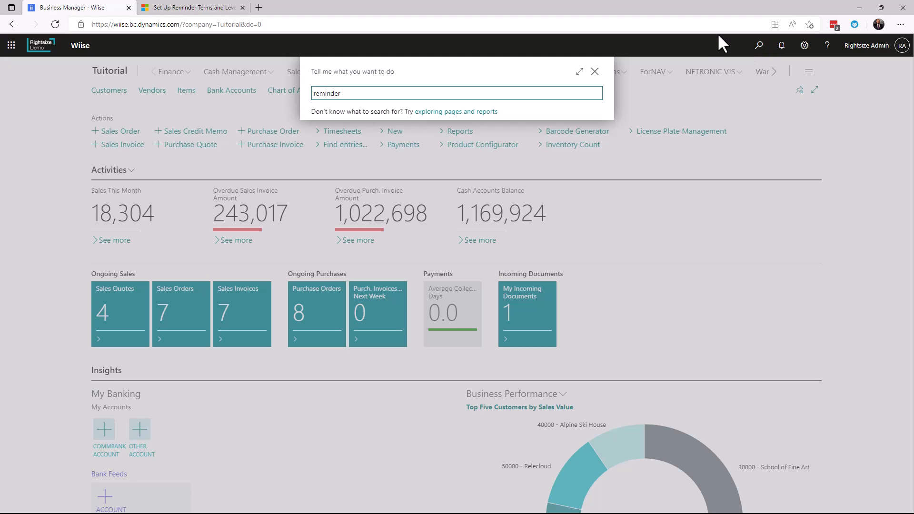
type("te")
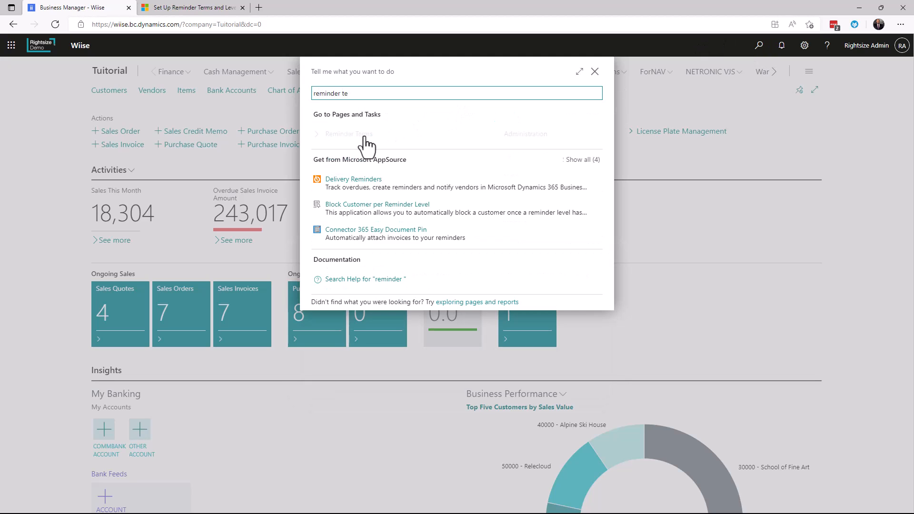
left_click(352, 138)
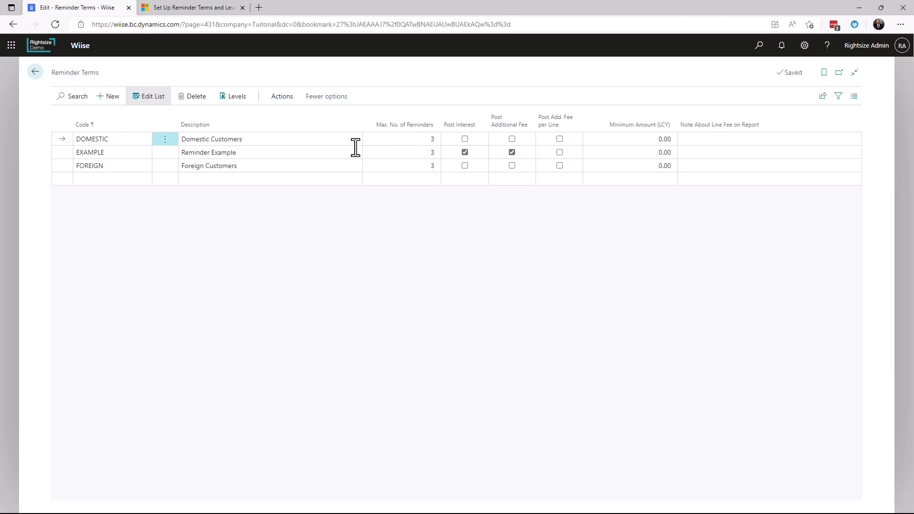
Step: For the DOMESTIC reminder term, enable Post Interest and Post Additional Fee and set the minimum amount to 500
left_click(465, 139)
left_click(512, 139)
left_click(605, 139)
type("50")
left_click(574, 213)
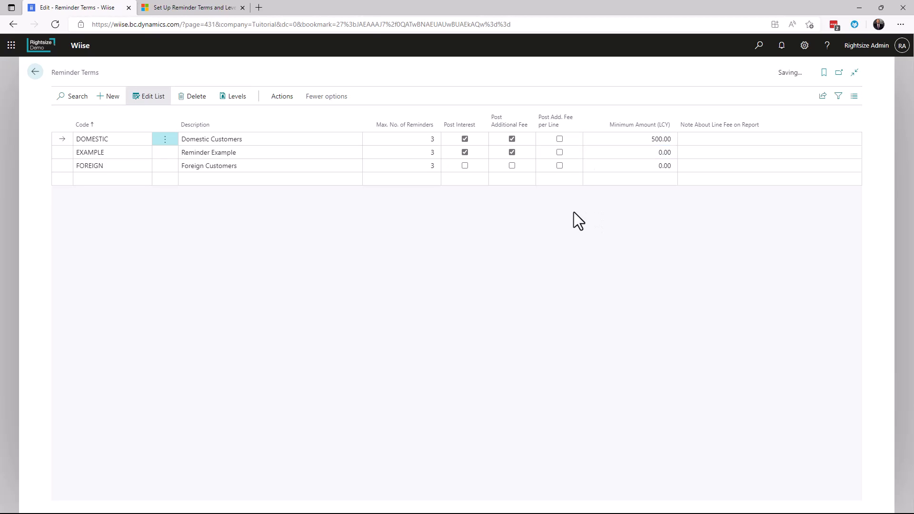
left_click(712, 139)
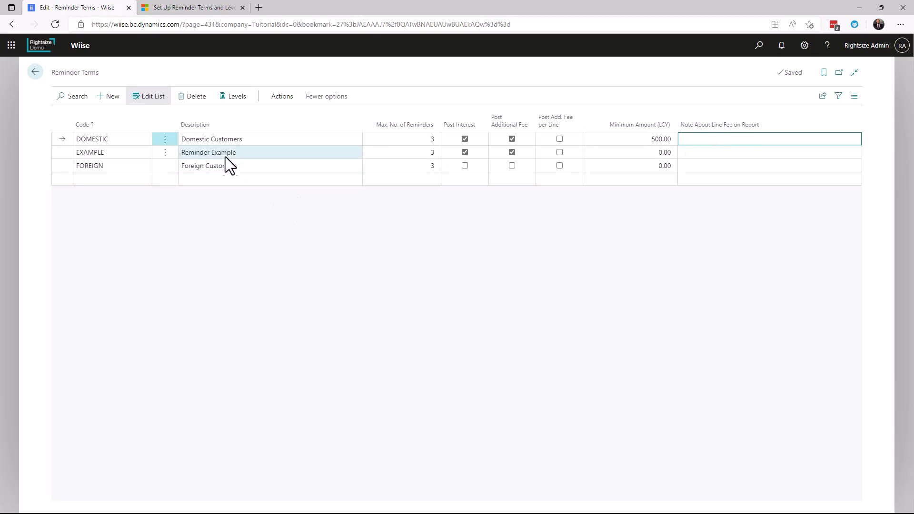
left_click(164, 207)
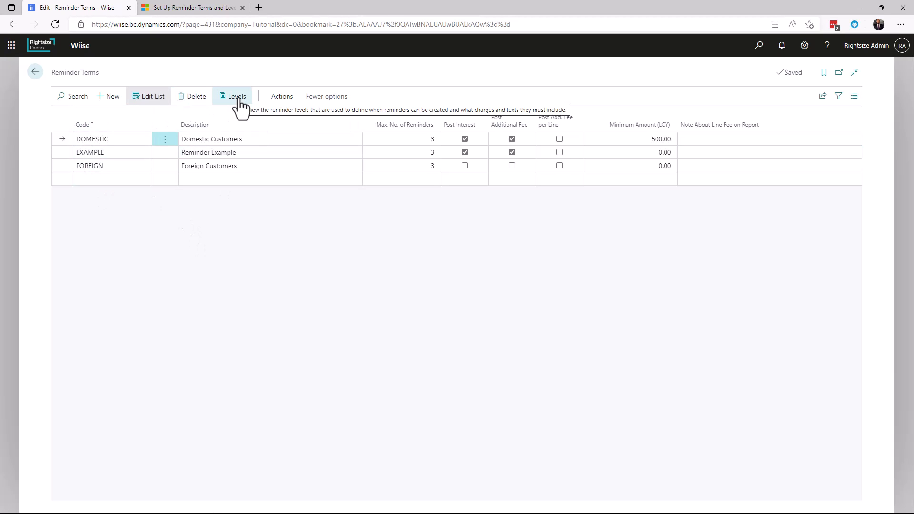
Step: Open the reminder levels of the DOMESTIC term and examine the additional fee calculation type options for level 1
left_click(282, 98)
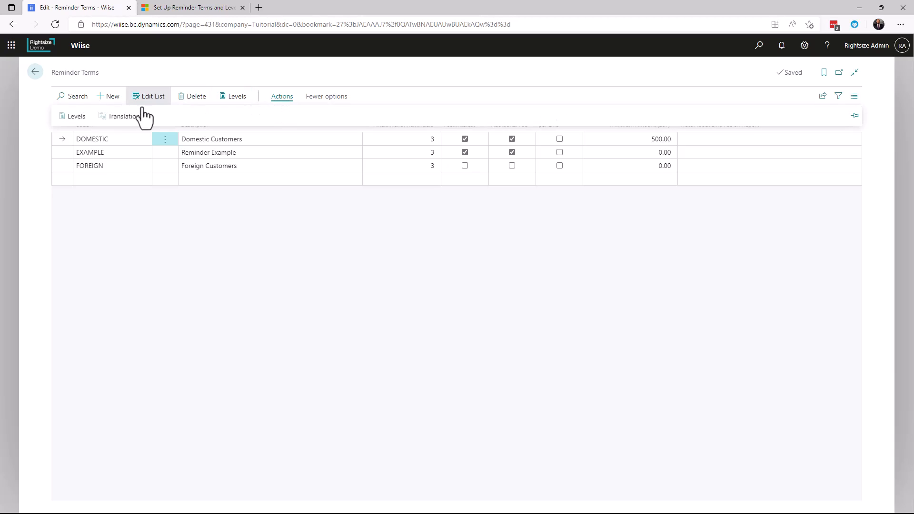
left_click(72, 117)
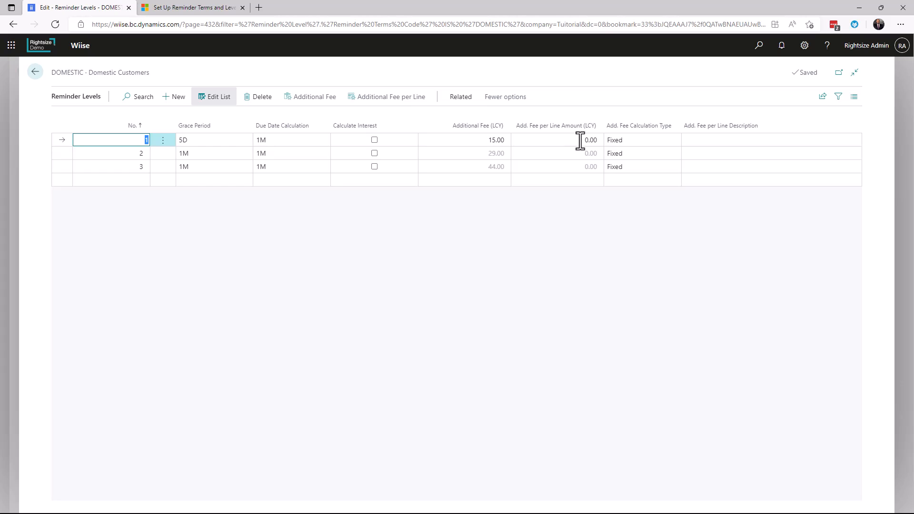
left_click(656, 141)
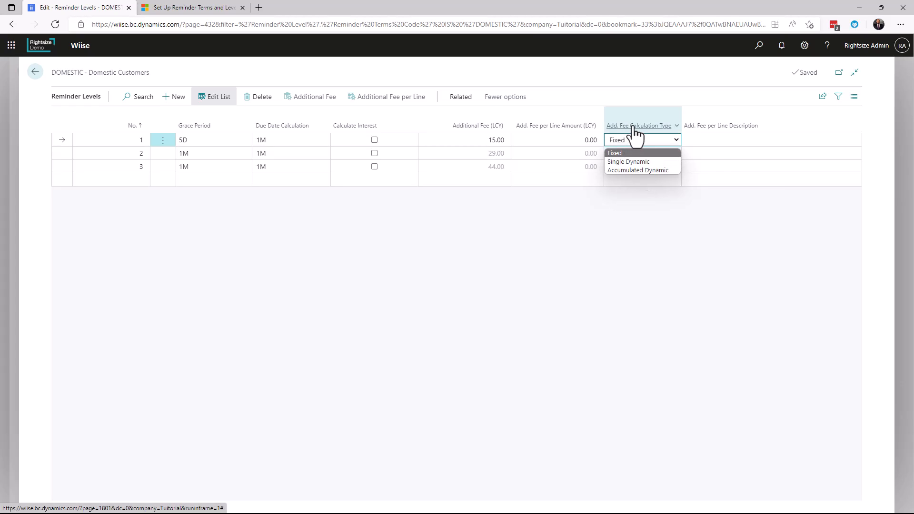
mouse_move(634, 133)
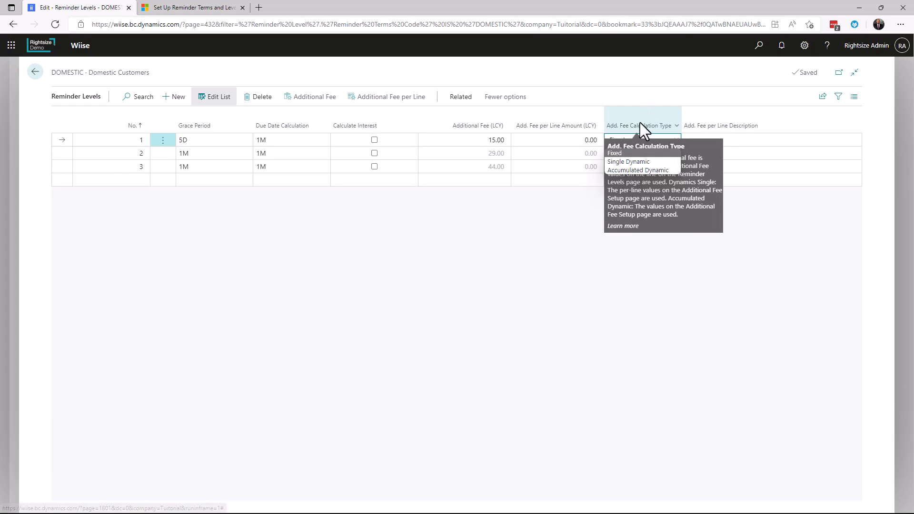
left_click(544, 202)
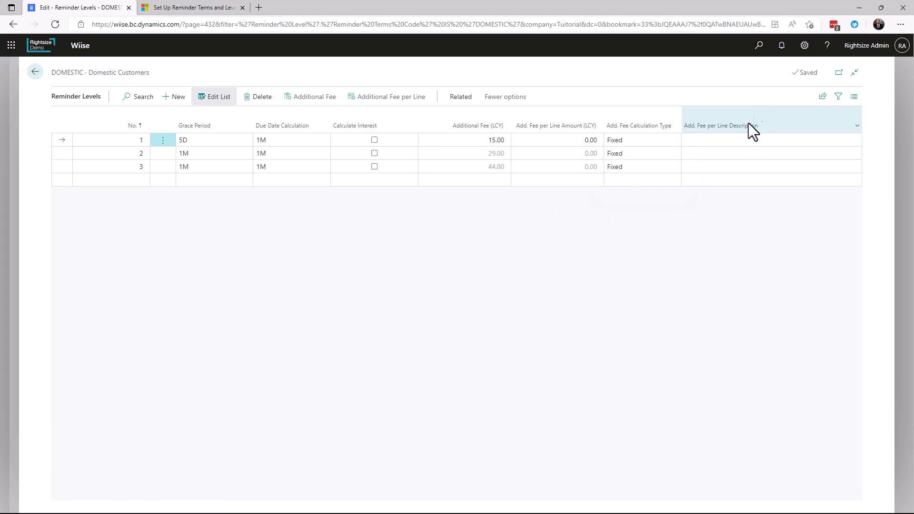
mouse_move(693, 134)
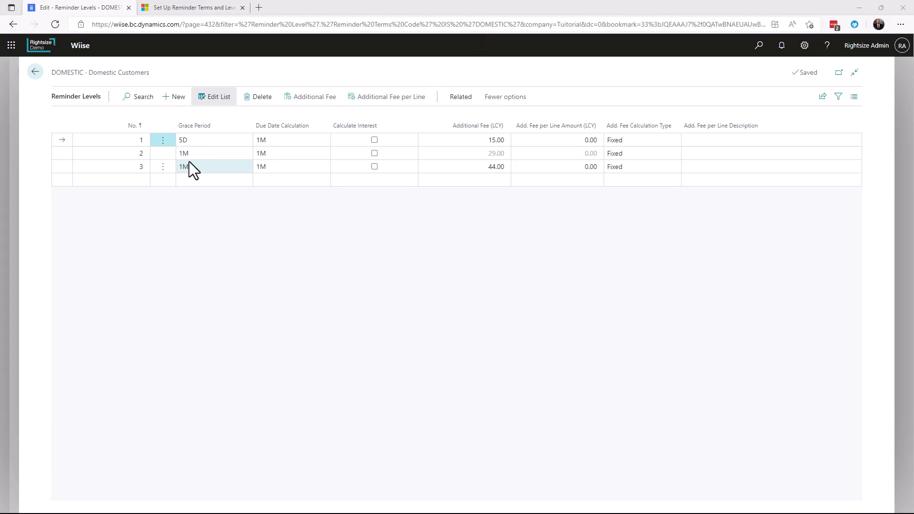
Step: Enter "Please pay this account which is overdue" as the beginning text of DOMESTIC reminder level 1
left_click(460, 98)
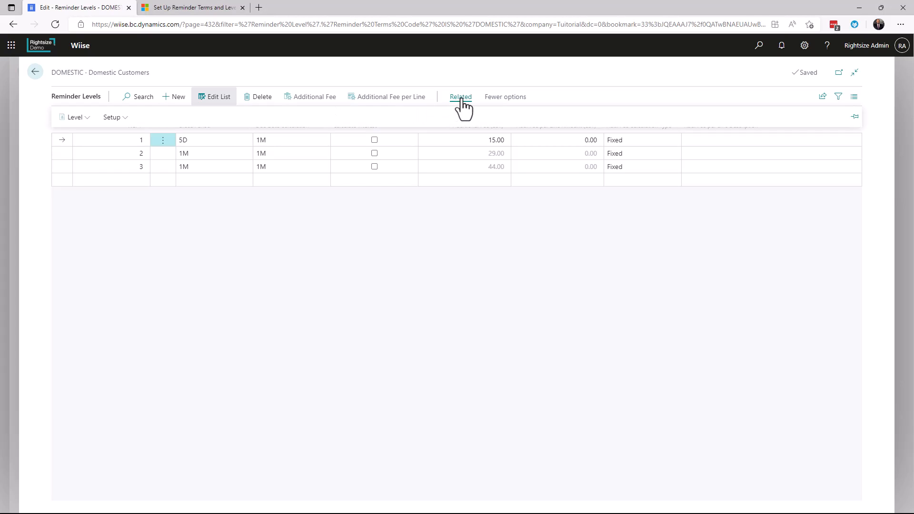
left_click(72, 118)
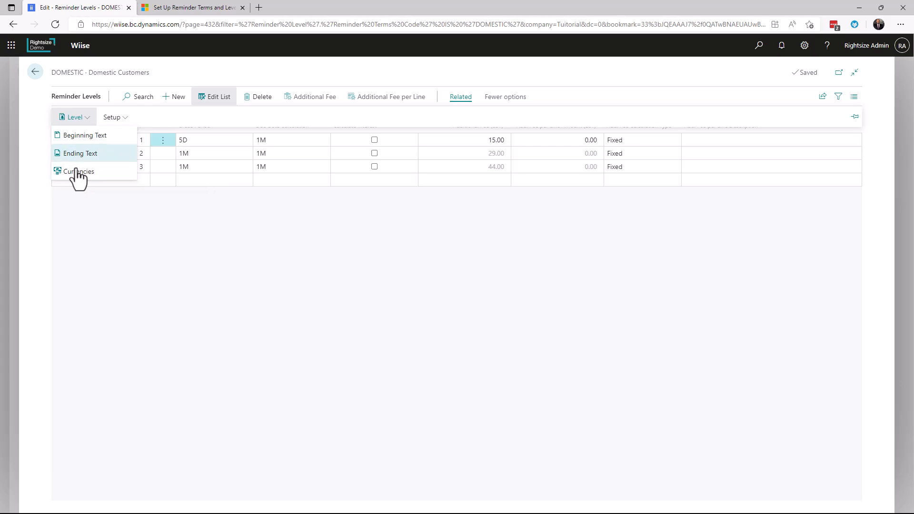
left_click(84, 138)
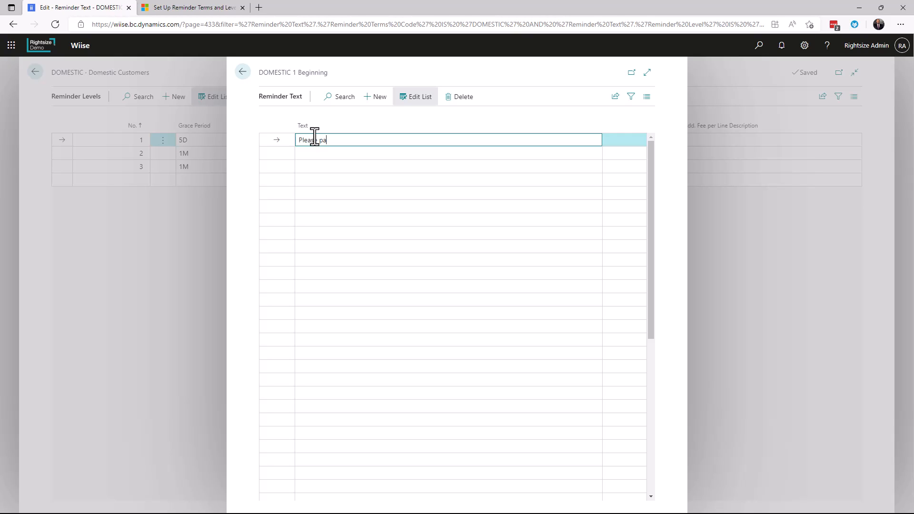
type("Please pay this account which is overdu")
left_click(242, 72)
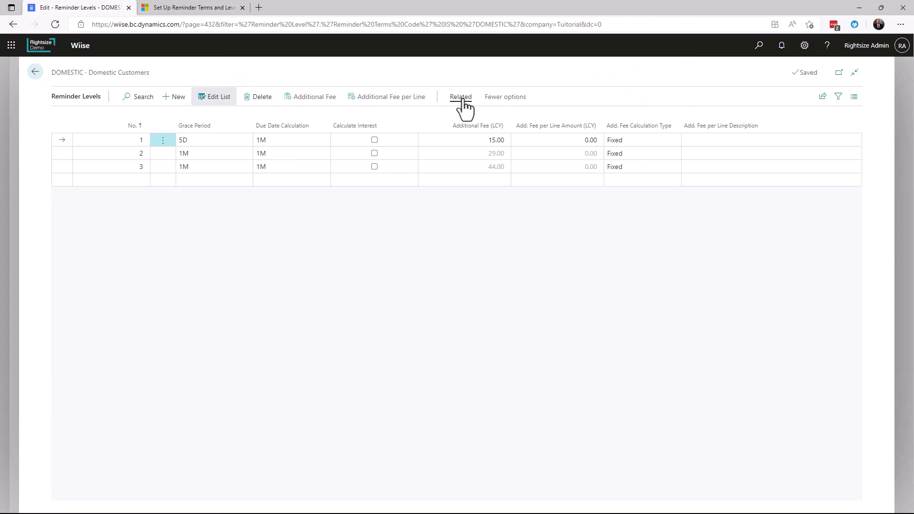
Step: In the ending text of DOMESTIC level 1, add a blank line, "Thanks in advance" and the placeholder %12 below the existing sentence
left_click(461, 97)
left_click(81, 119)
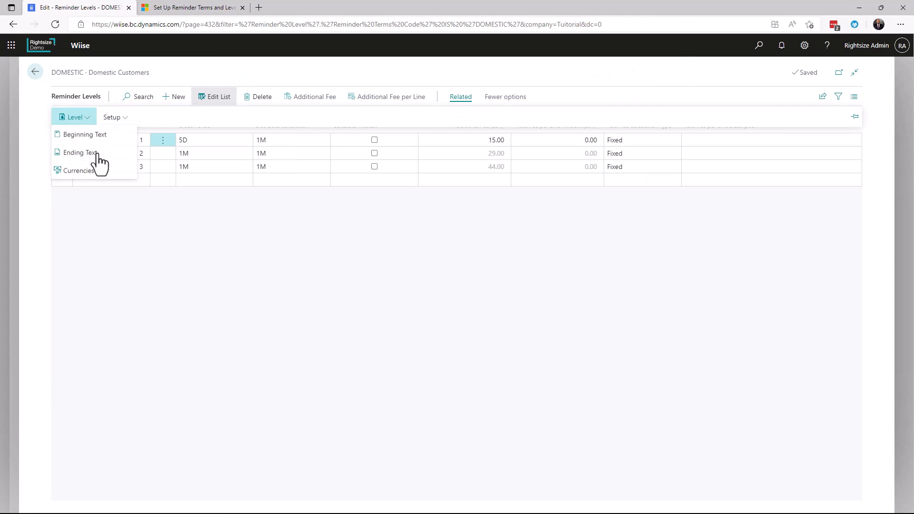
left_click(91, 152)
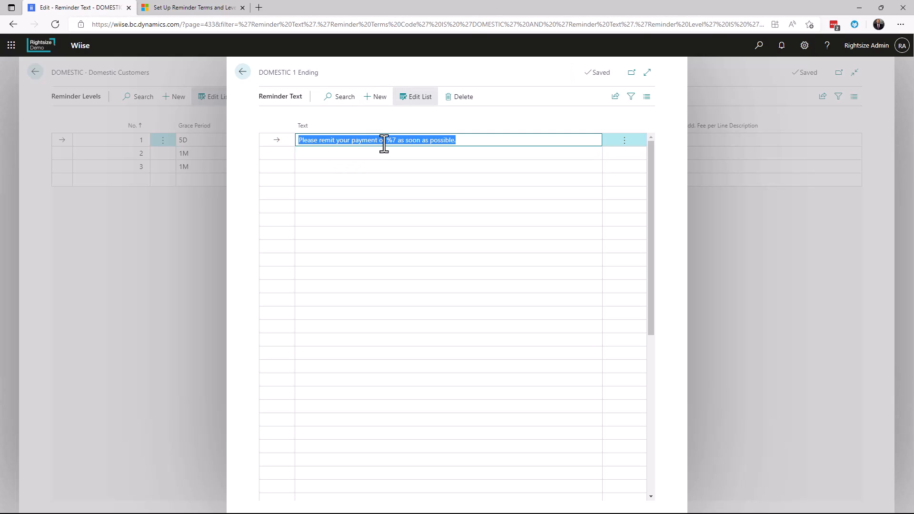
left_click(354, 141)
left_click(472, 141)
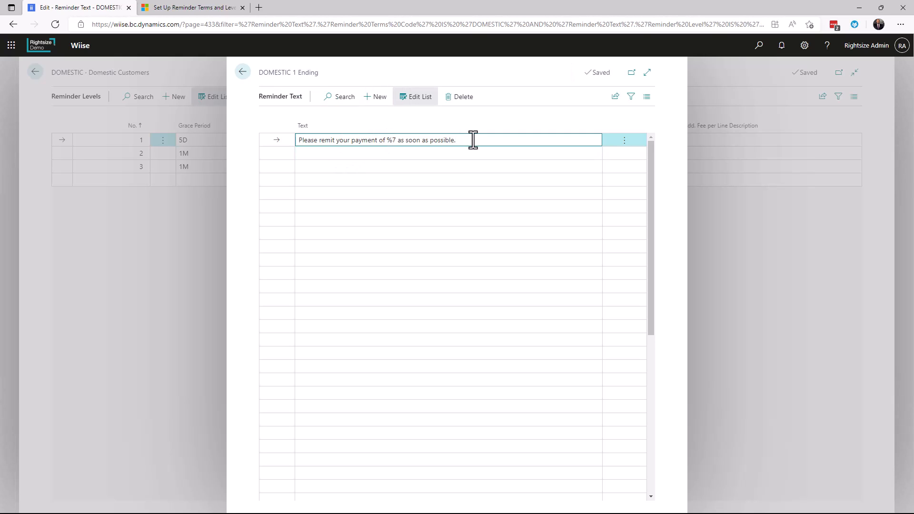
key("Return")
key("Return")
type("Thanks in advance")
key("Return")
type("%12")
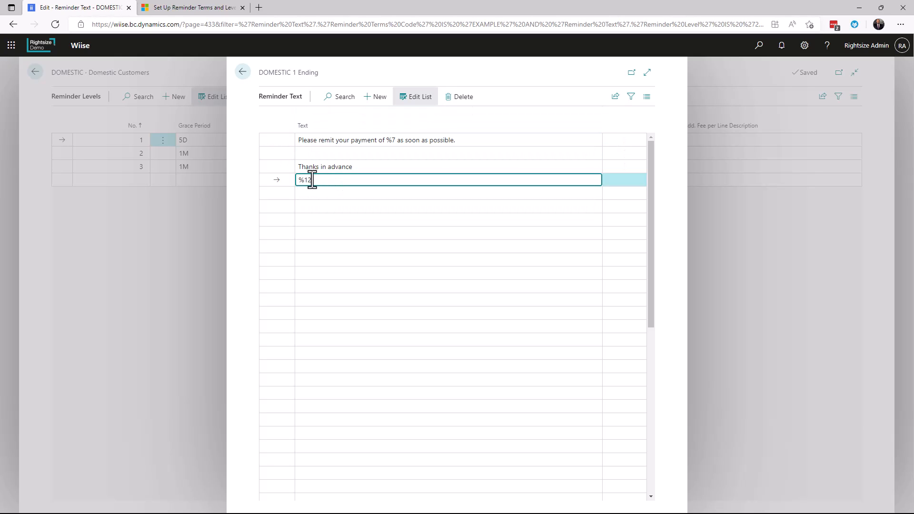
Step: Look up the company name placeholder in the Microsoft Learn article and set the last ending-text line to %11
left_click(213, 9)
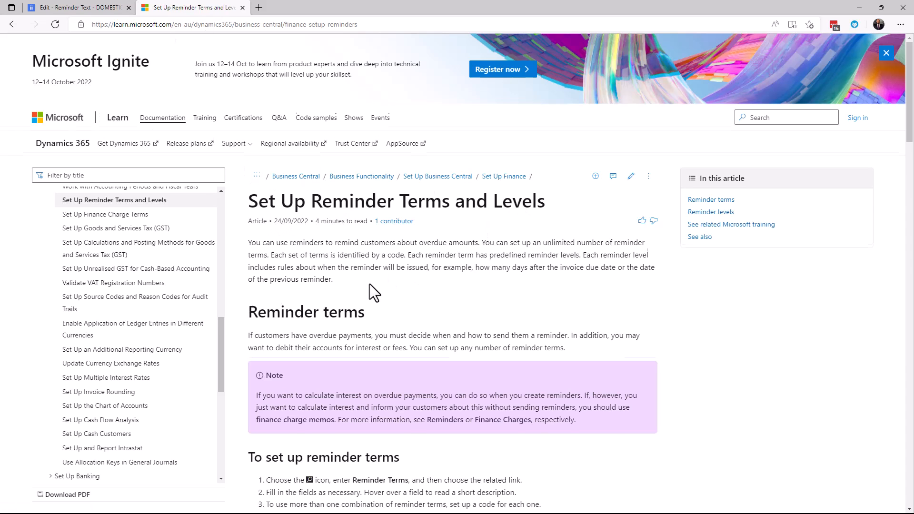
scroll(372, 288, "down", 10)
scroll(369, 285, "down", 14)
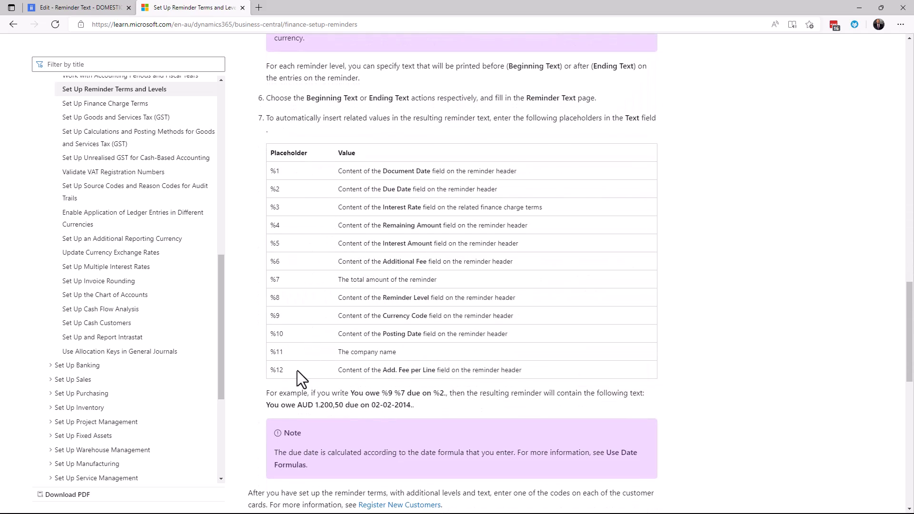
double_click(276, 352)
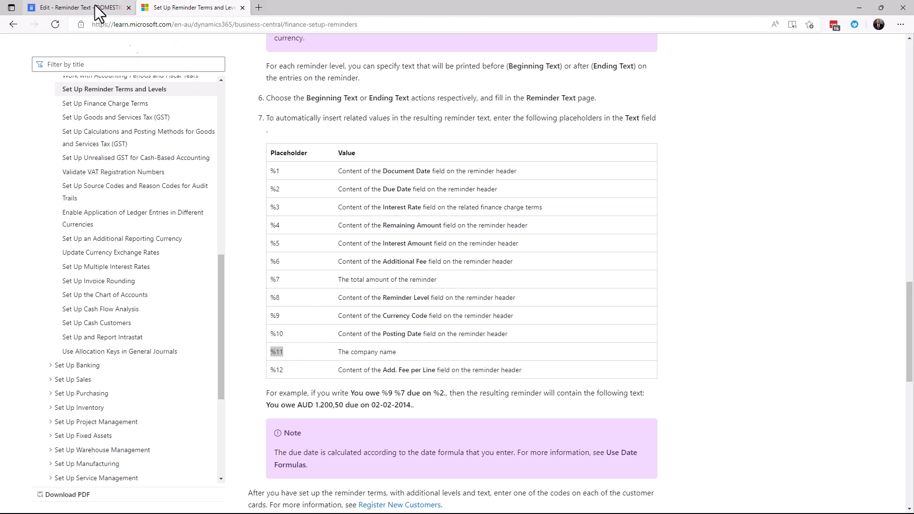
left_click(98, 11)
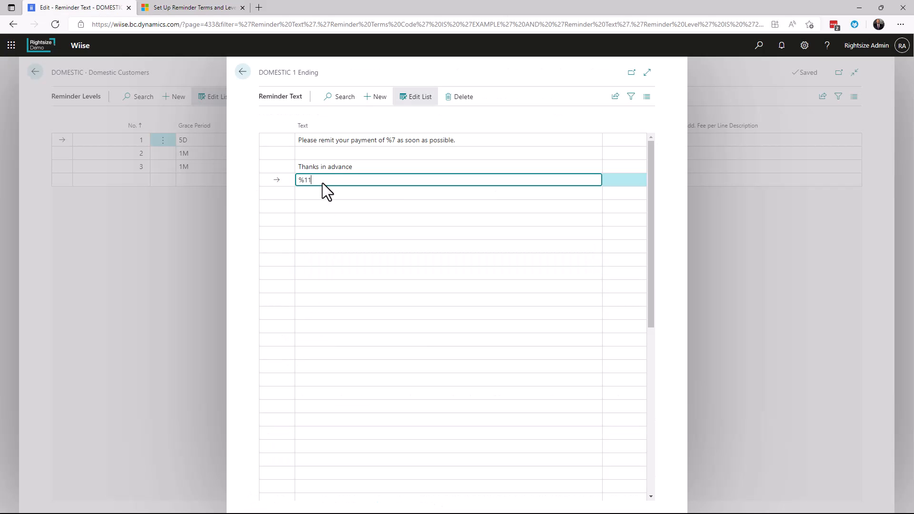
left_click(218, 10)
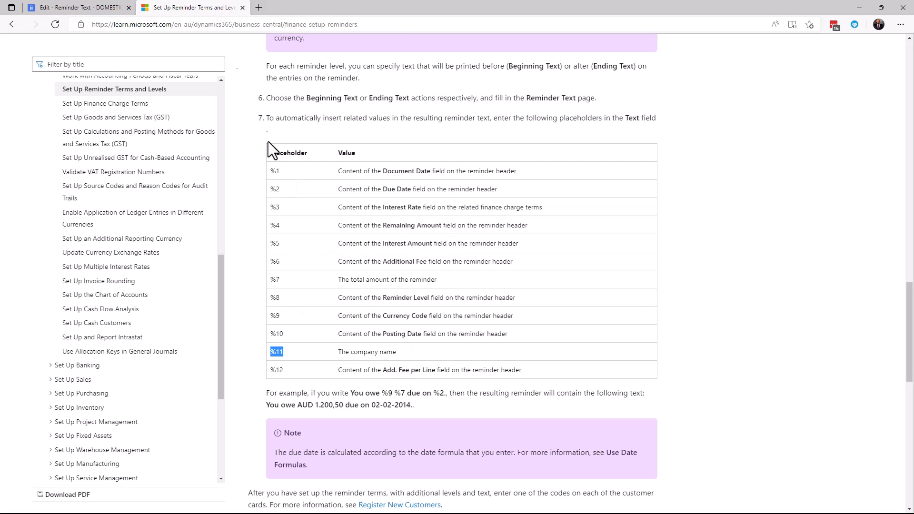
left_click(90, 5)
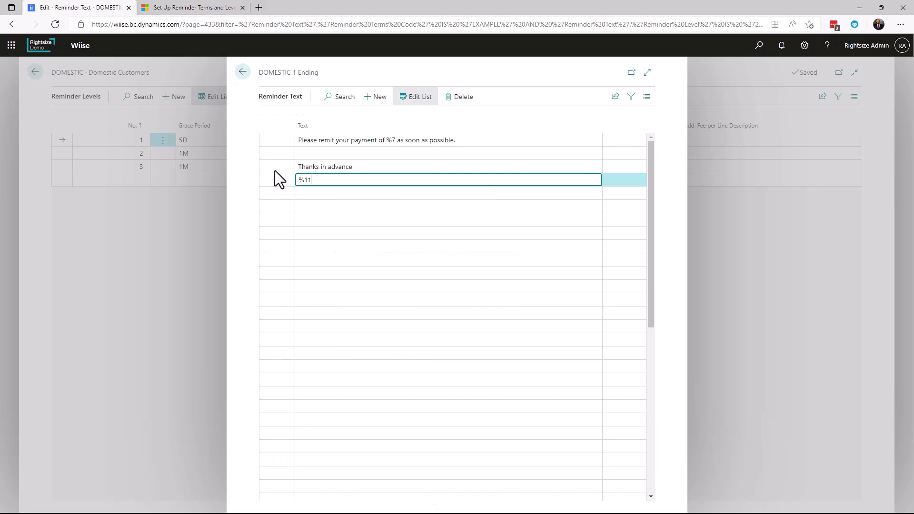
left_click(242, 73)
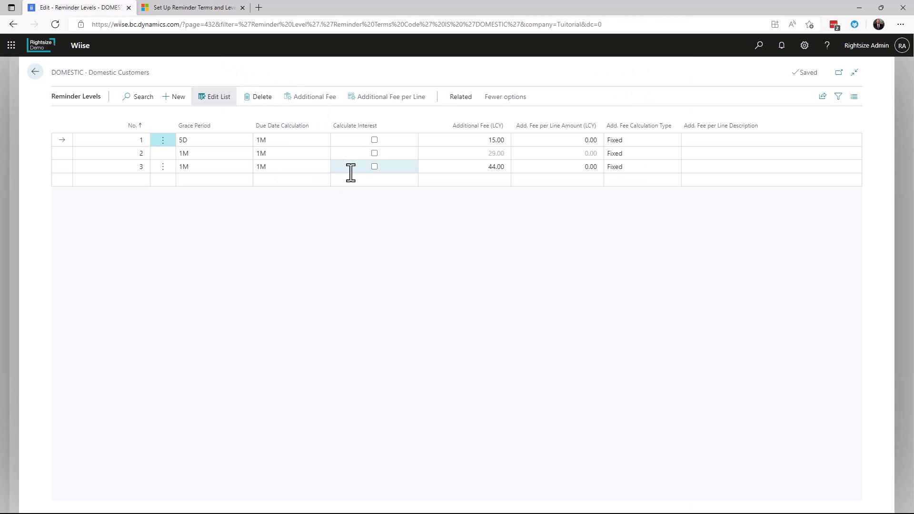
left_click(36, 74)
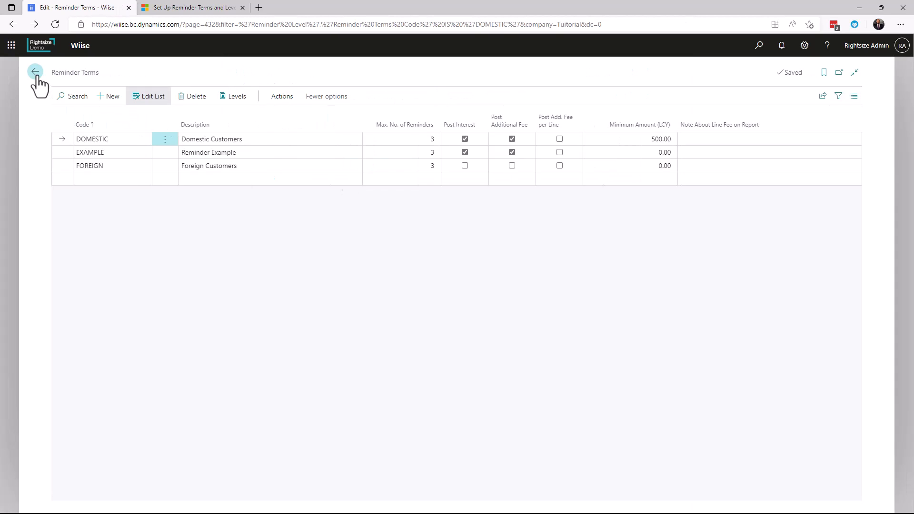
Step: Examine the currency and additional fee setup of DOMESTIC reminder level 1 and return to the Reminder Terms list
left_click(281, 97)
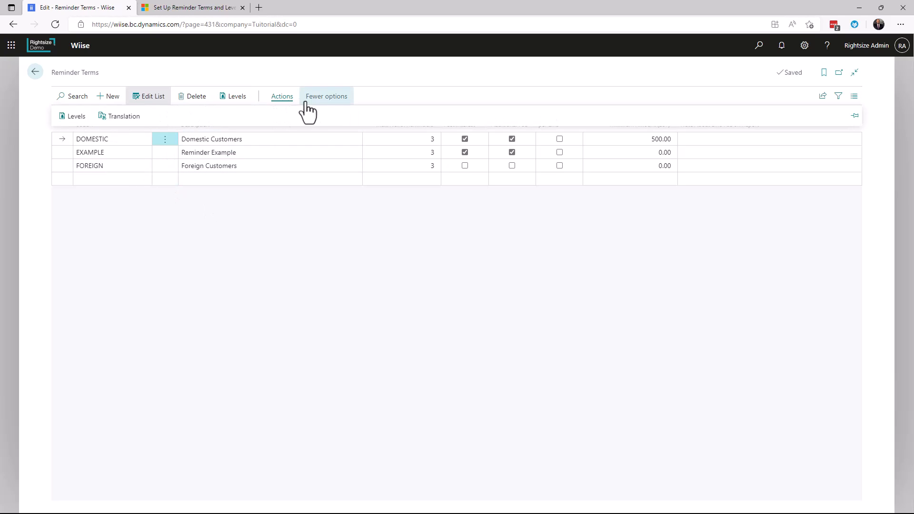
left_click(237, 97)
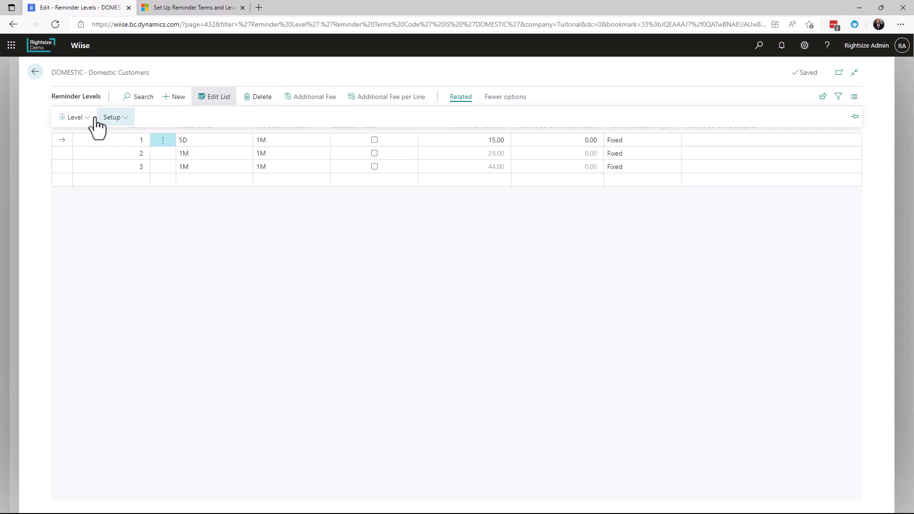
left_click(75, 118)
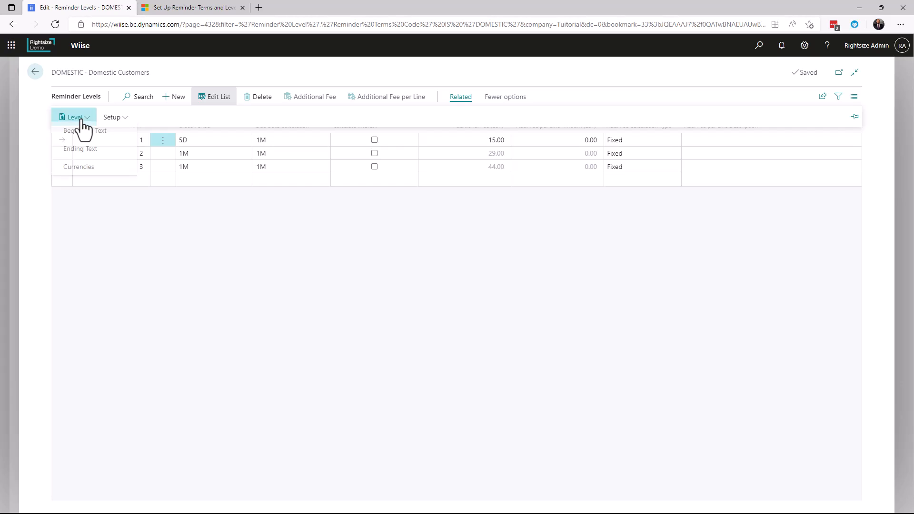
left_click(79, 172)
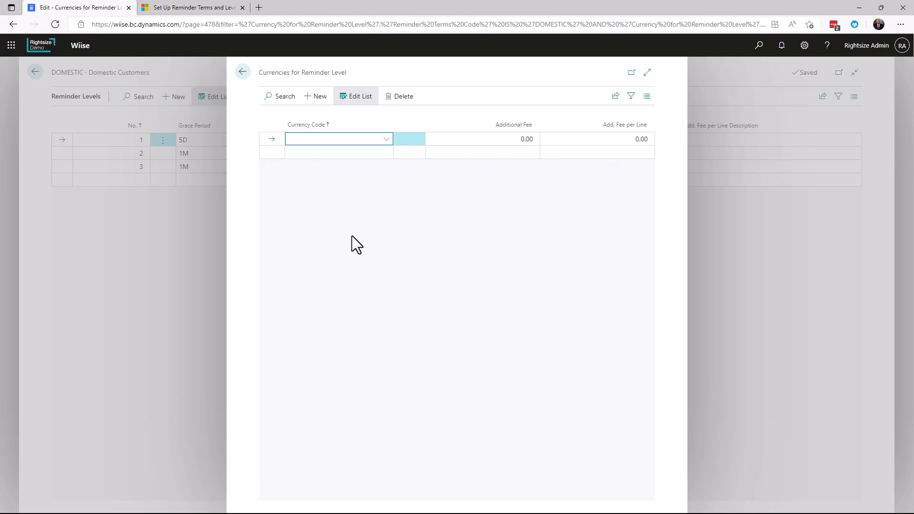
left_click(243, 72)
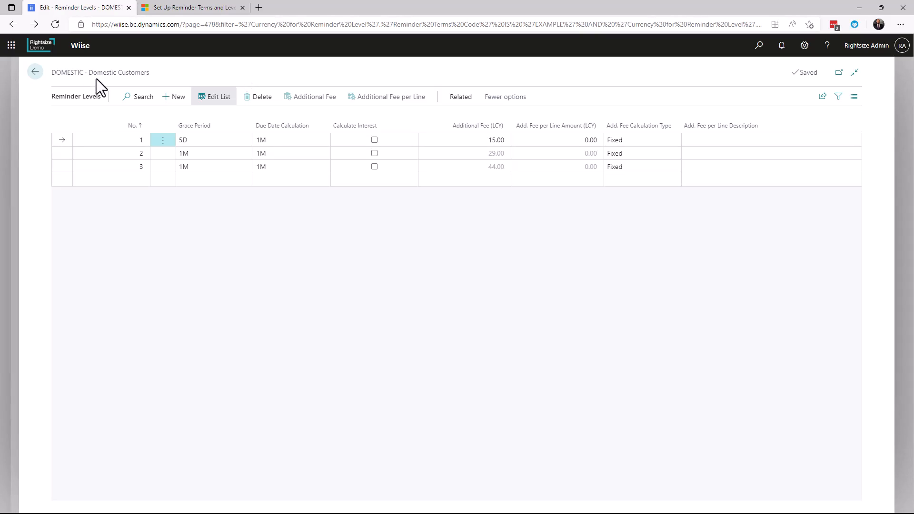
left_click(34, 72)
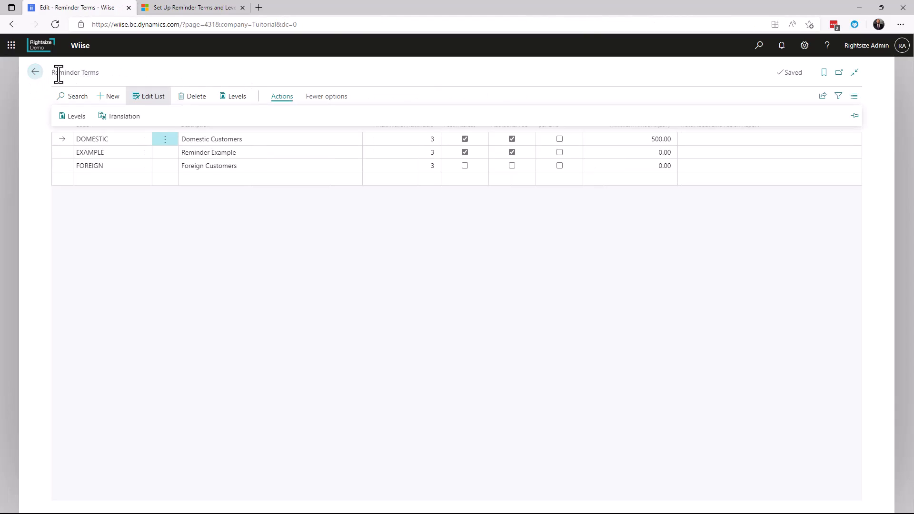